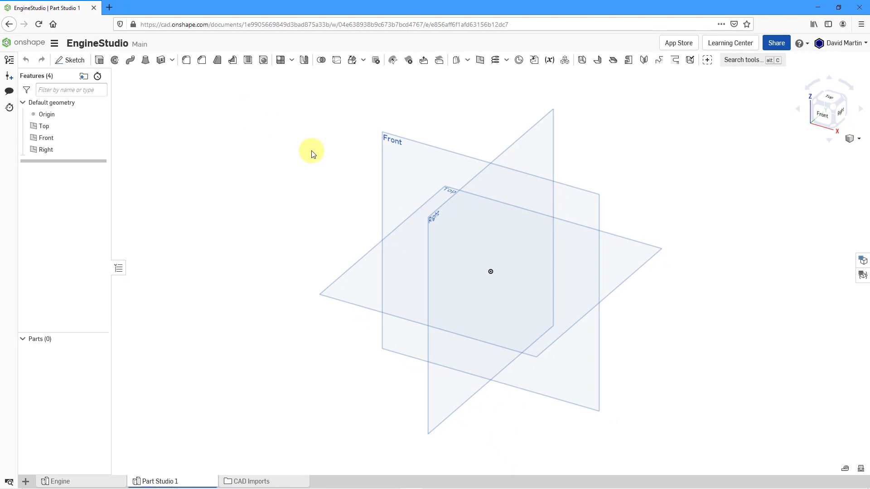
Create a new sketch on the Top plane and view it normal to the sketch plane
left_click(342, 278)
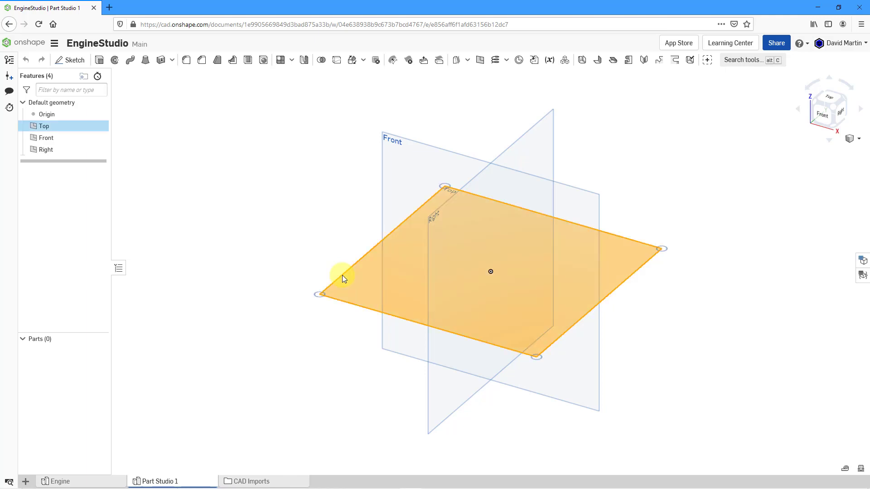
right_click(299, 194)
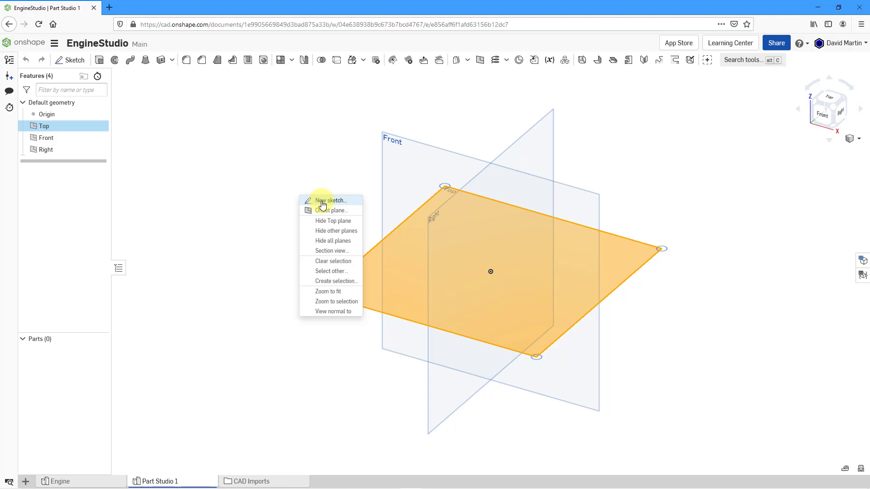
left_click(322, 202)
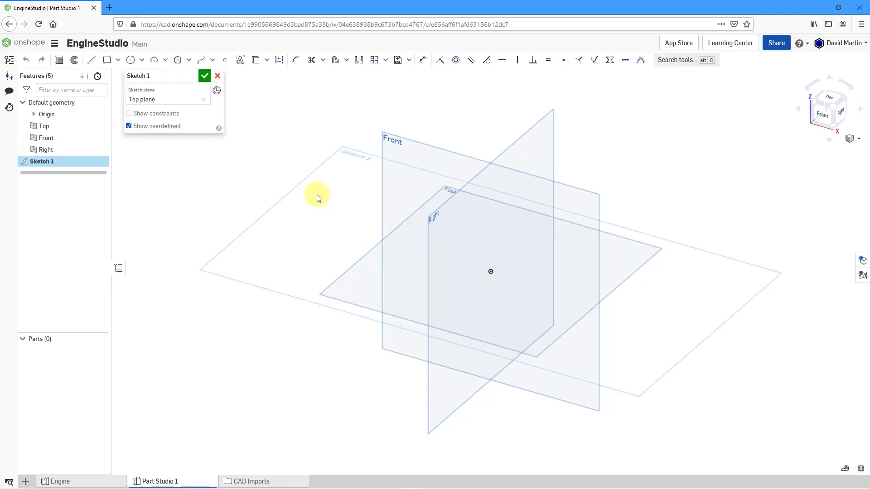
right_click(317, 194)
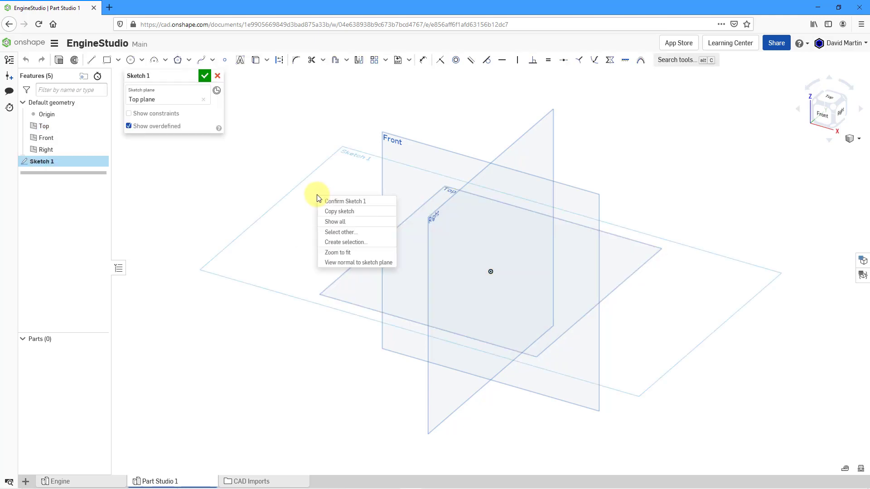
left_click(328, 263)
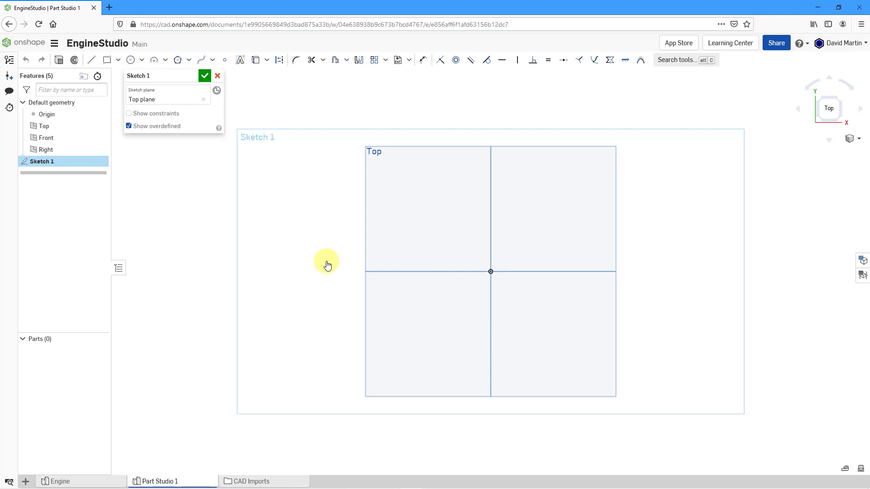
Draw a six-segment stepped line path starting at the sketch origin
left_click(91, 60)
left_click(490, 272)
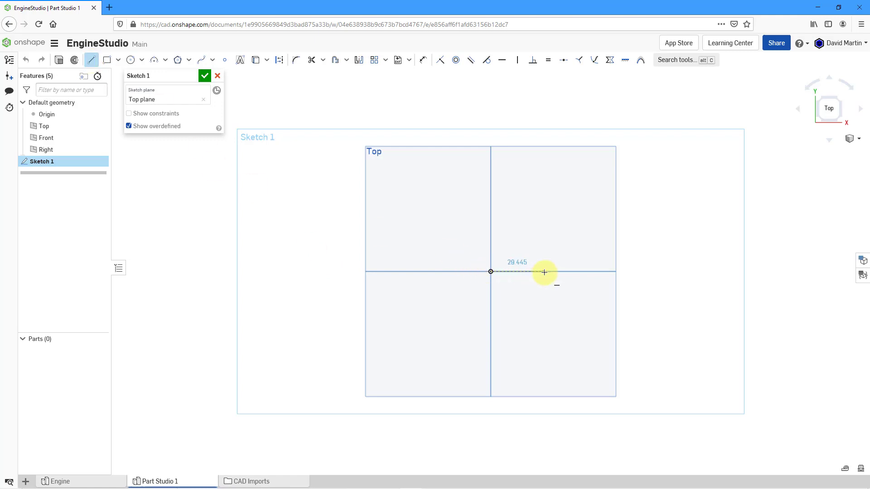
left_click(545, 272)
left_click(544, 218)
left_click(527, 171)
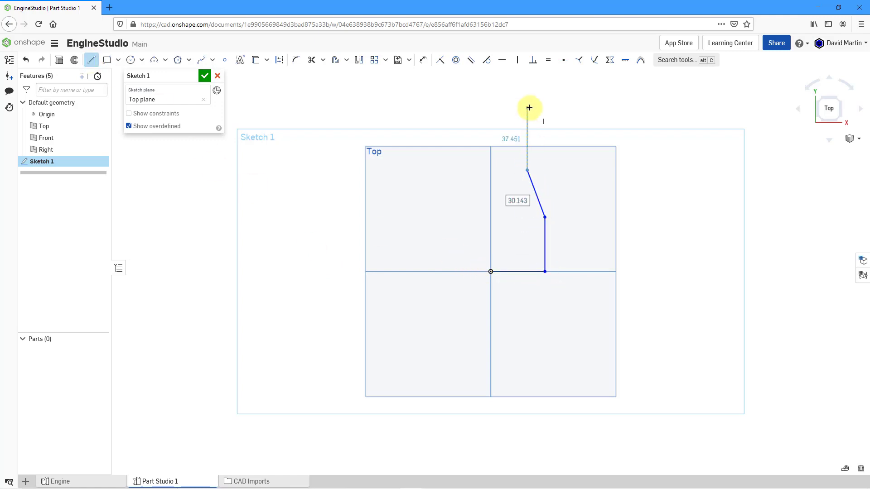
left_click(528, 108)
left_click(490, 108)
right_click(528, 114)
left_click(550, 147)
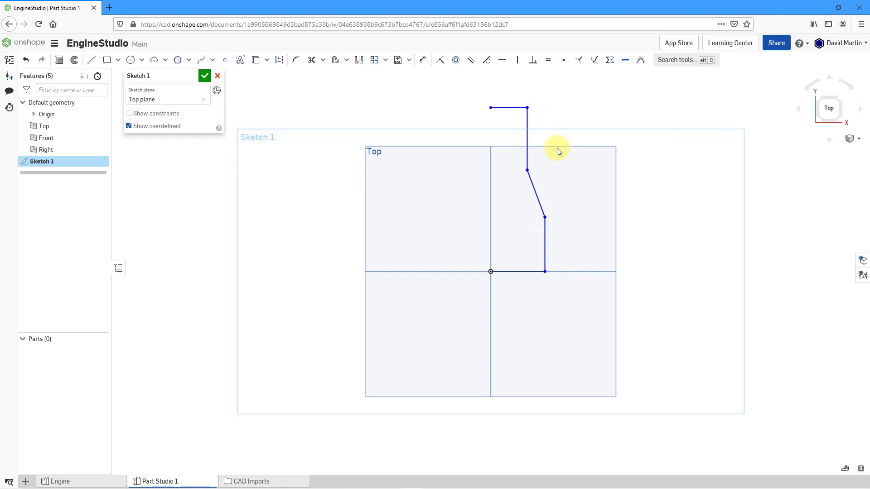
Fillet the lower and upper bends of the path with a 25 mm radius
left_click(296, 60)
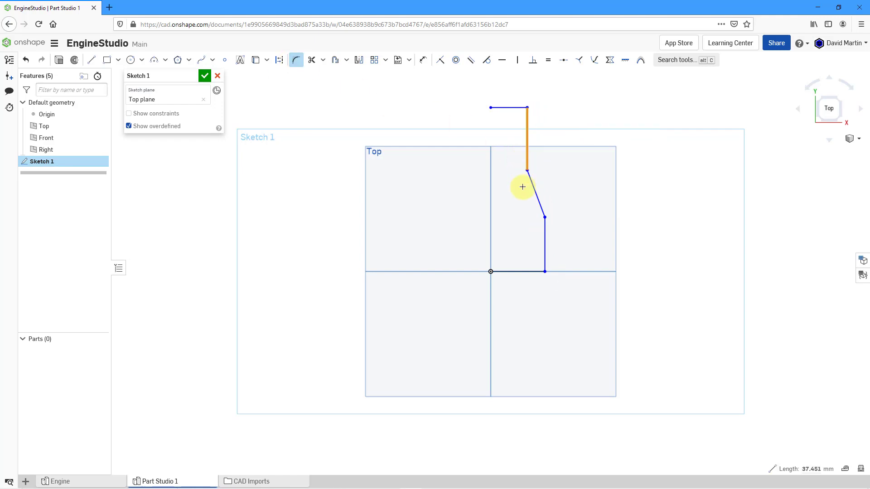
left_click(543, 216)
scroll(541, 199, "up", 5)
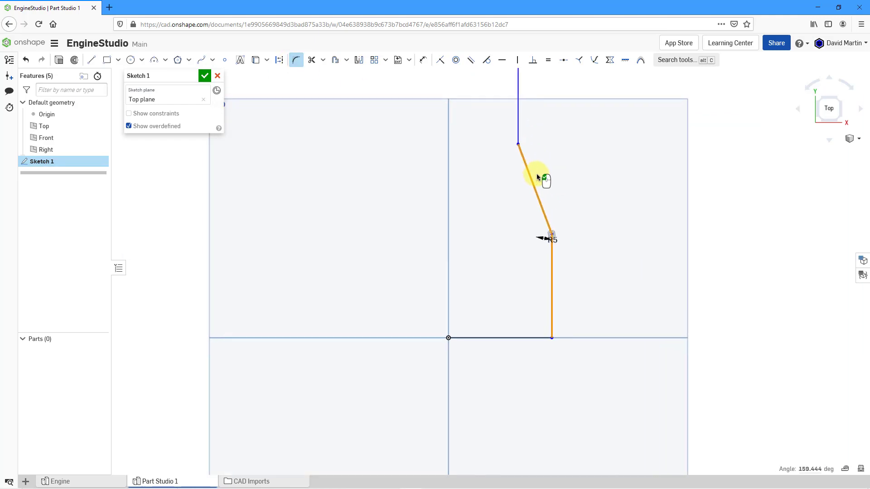
type("25")
key("Return")
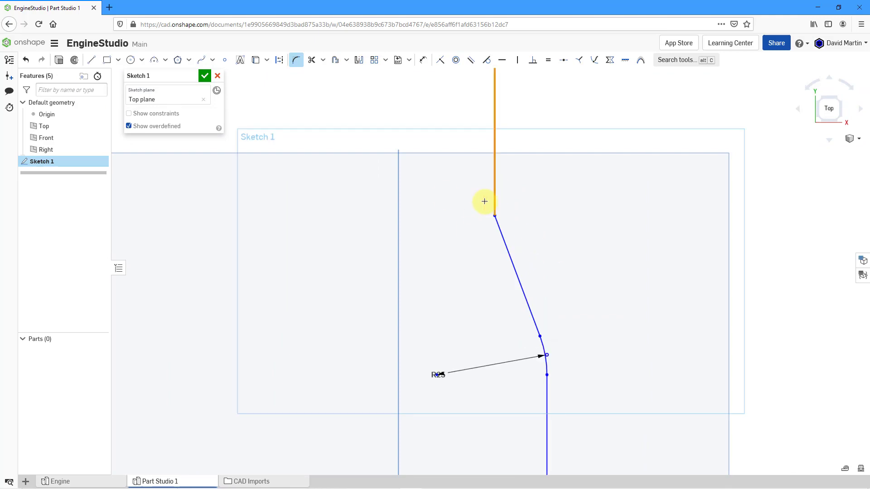
left_click(480, 216)
scroll(478, 216, "down", 3)
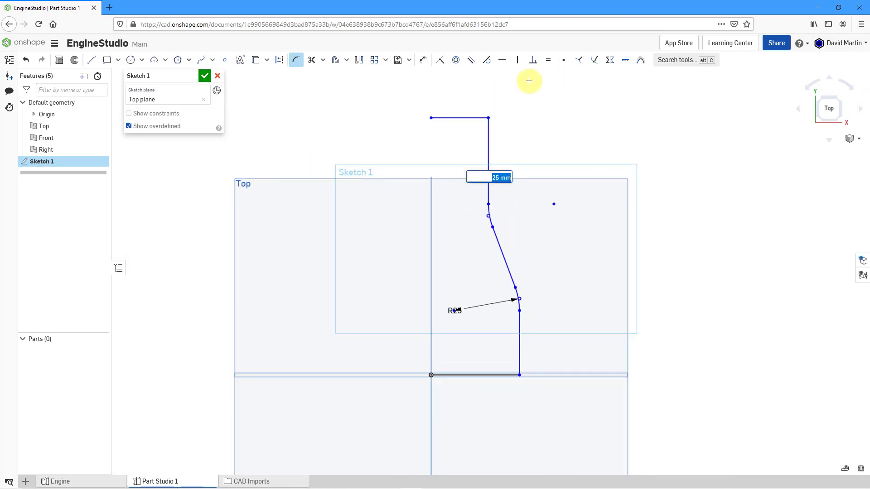
Dimension the bottom line 30, lower vertical 32 and upper vertical 50
left_click(423, 60)
left_click(475, 375)
left_click(483, 406)
type("30")
key("Return")
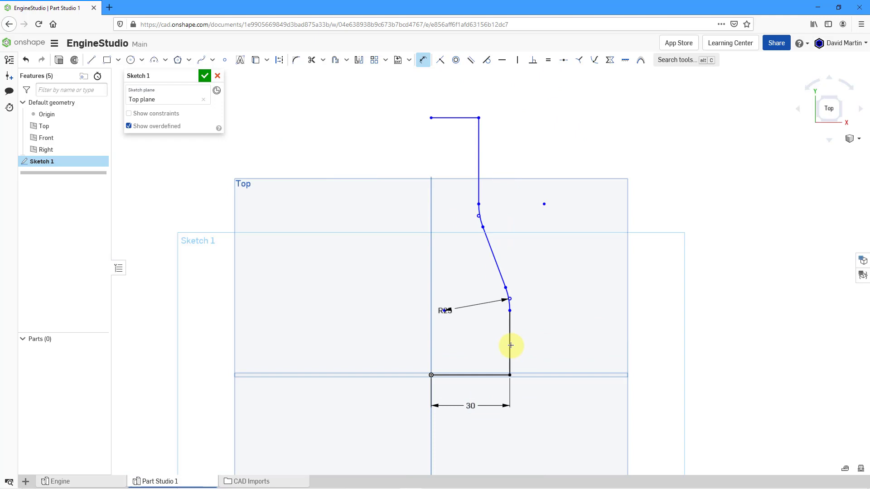
left_click(509, 344)
left_click(546, 338)
type("32")
key("Return")
left_click(480, 146)
left_click(586, 167)
type("50")
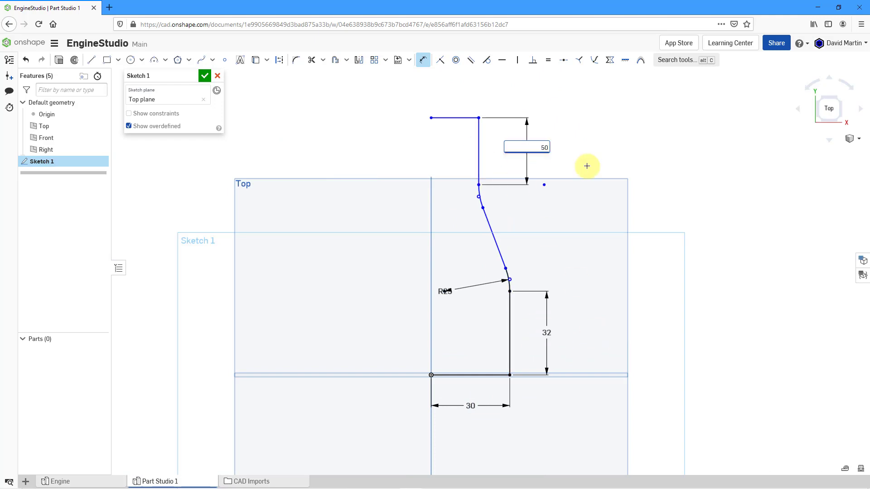
key("Return")
Dimension the top line 22 and overall height 112, then hide the default planes
scroll(505, 218, "down", 2)
left_click(471, 148)
left_click(487, 120)
type("22")
key("Return")
left_click(491, 148)
left_click(505, 376)
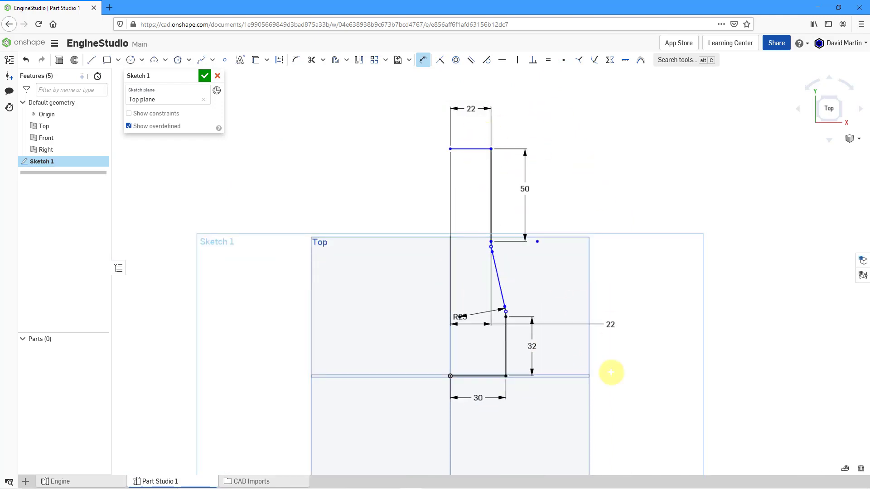
left_click(629, 272)
key("Return")
type("112")
key("Return")
mouse_move(563, 247)
right_mouse_down()
mouse_move(549, 245)
mouse_move(589, 163)
right_mouse_up()
key("p")
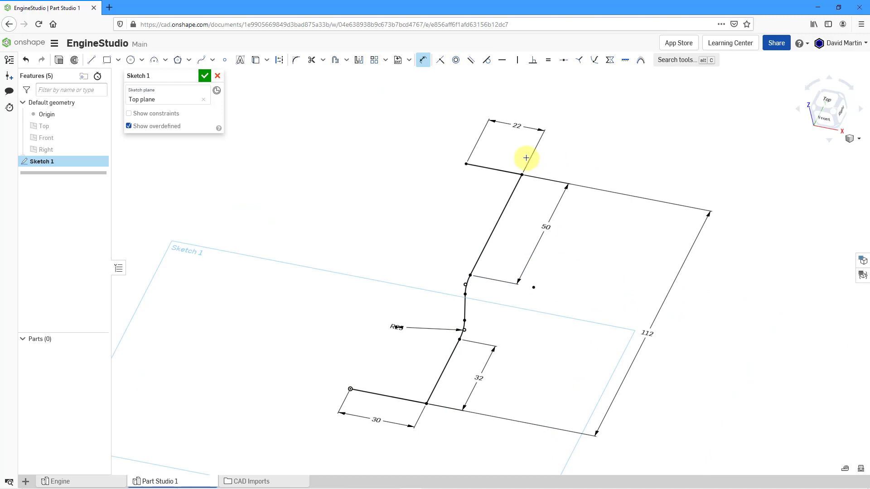
Accept Sketch 1, show the default planes again and orbit the view
left_click(206, 76)
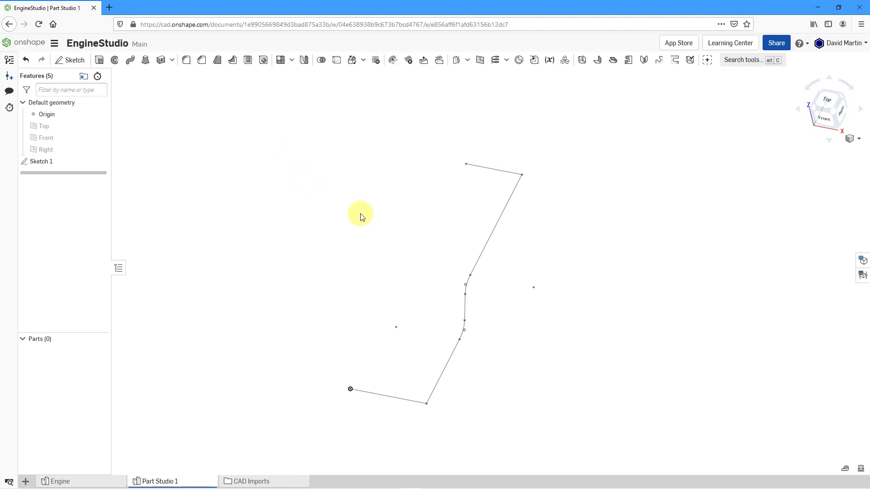
key("p")
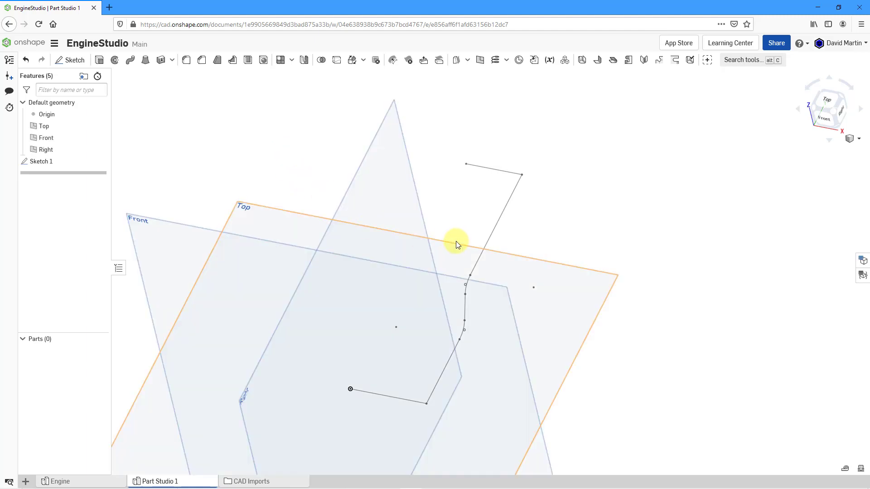
mouse_move(455, 241)
right_mouse_down()
mouse_move(452, 227)
mouse_move(474, 195)
mouse_move(539, 219)
mouse_move(530, 213)
right_mouse_up()
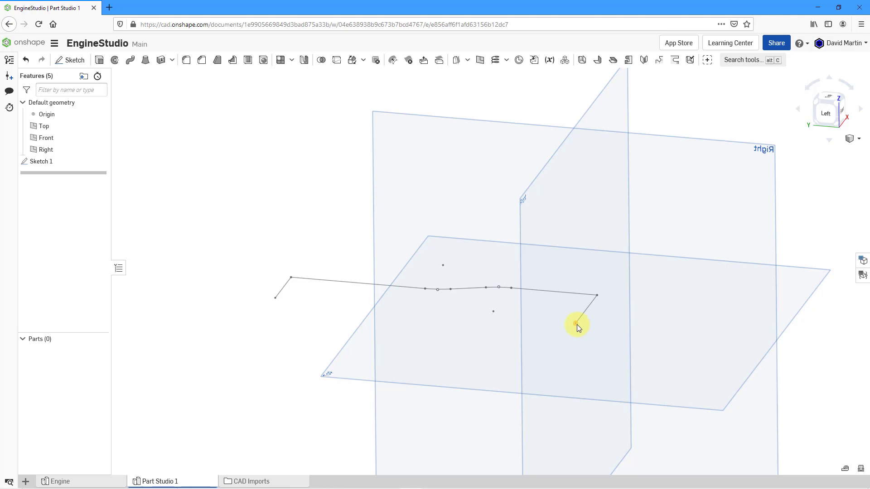
Create a new sketch on the Right plane, viewed normal and framed by panning and zooming
left_click(576, 323)
left_click(467, 130)
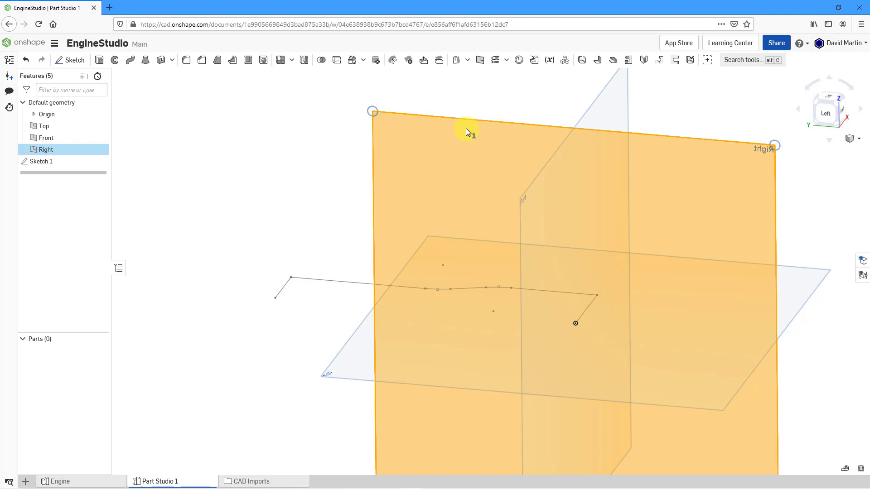
right_click(466, 129)
left_click(489, 135)
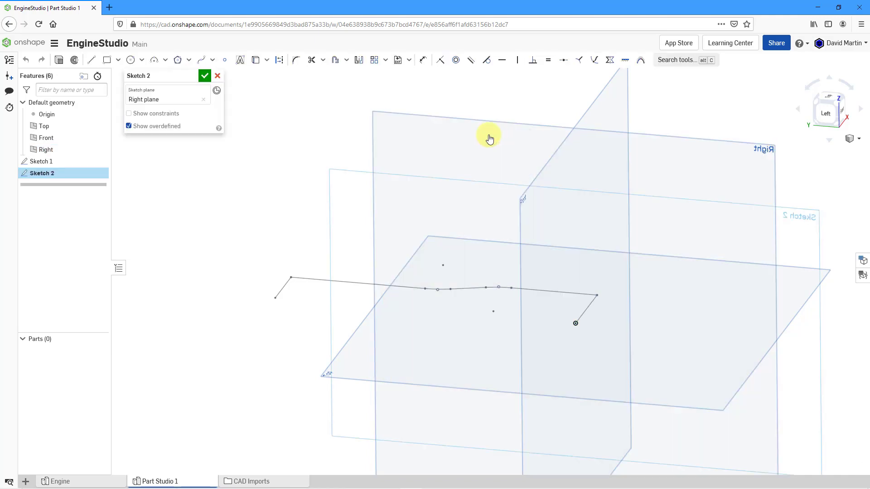
right_click(489, 135)
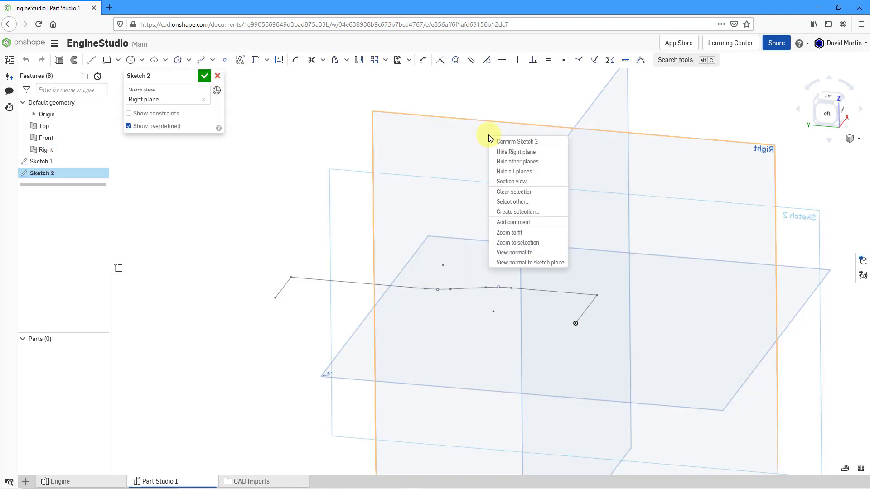
left_click(520, 263)
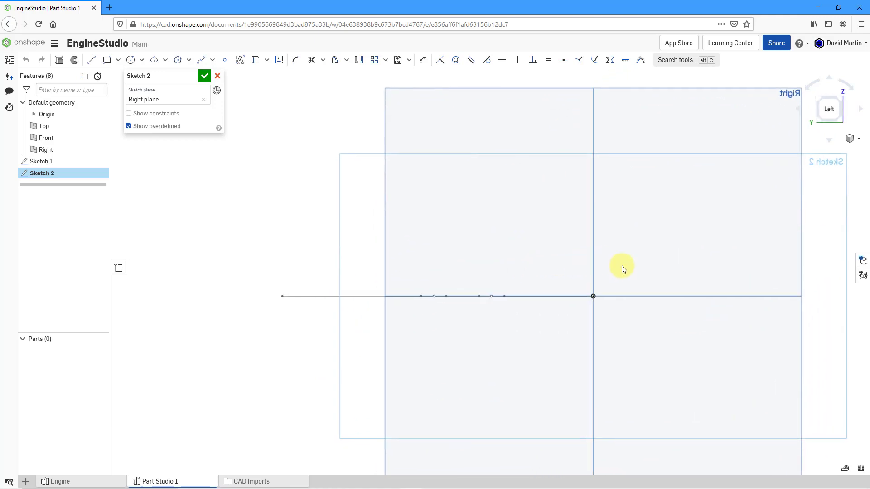
mouse_move(663, 285)
middle_mouse_down()
mouse_move(584, 286)
mouse_move(542, 264)
middle_mouse_up()
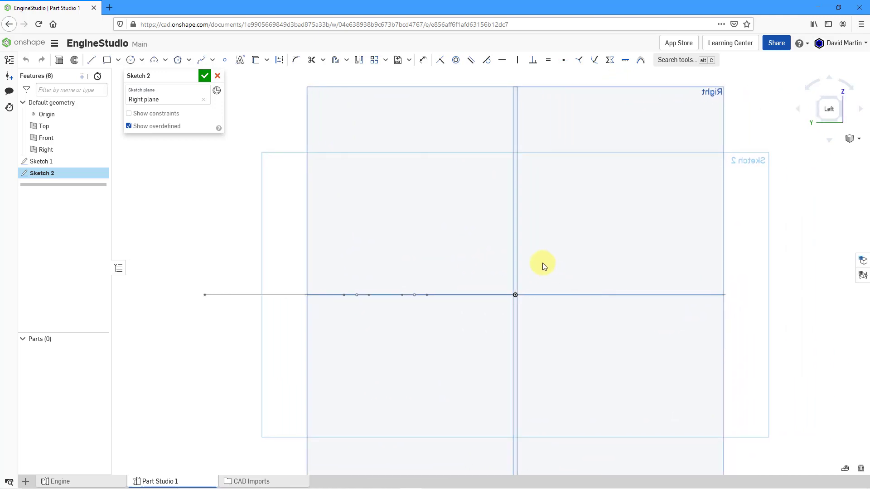
scroll(536, 300, "down", 3)
scroll(549, 284, "up", 1)
scroll(549, 285, "up", 3)
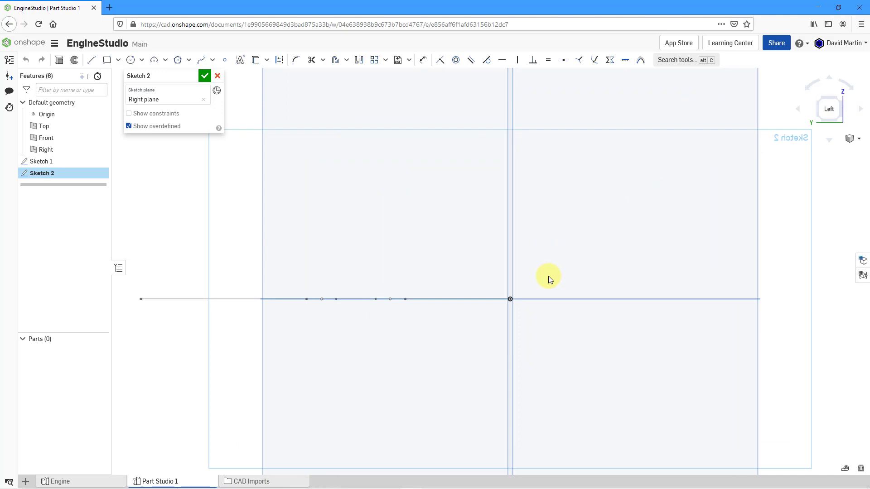
right_click_drag(548, 276, 546, 282)
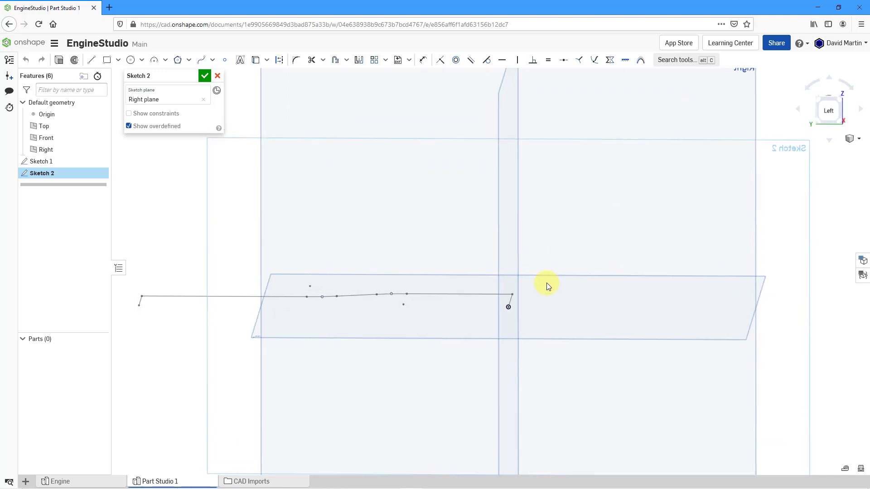
Draw a vertical construction centerline through the origin in the normal view
right_click(546, 283)
left_click(594, 410)
left_click(279, 60)
left_click(91, 59)
left_click(511, 180)
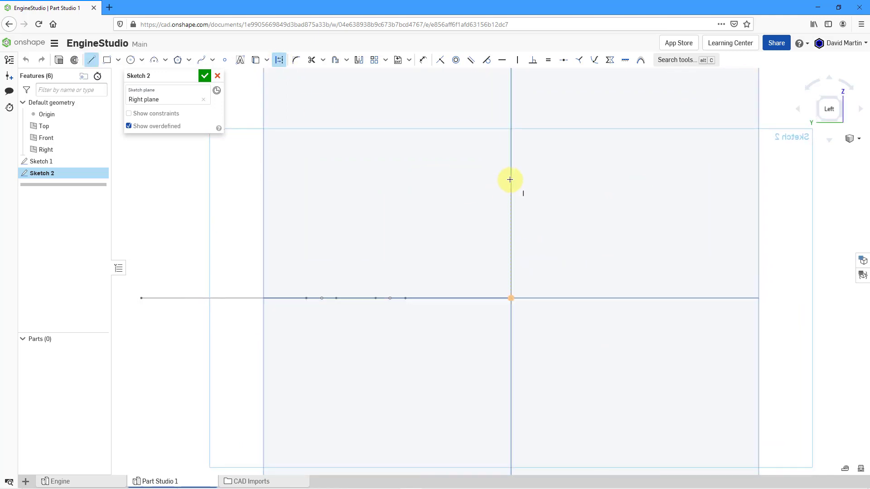
left_click(511, 424)
key("Escape")
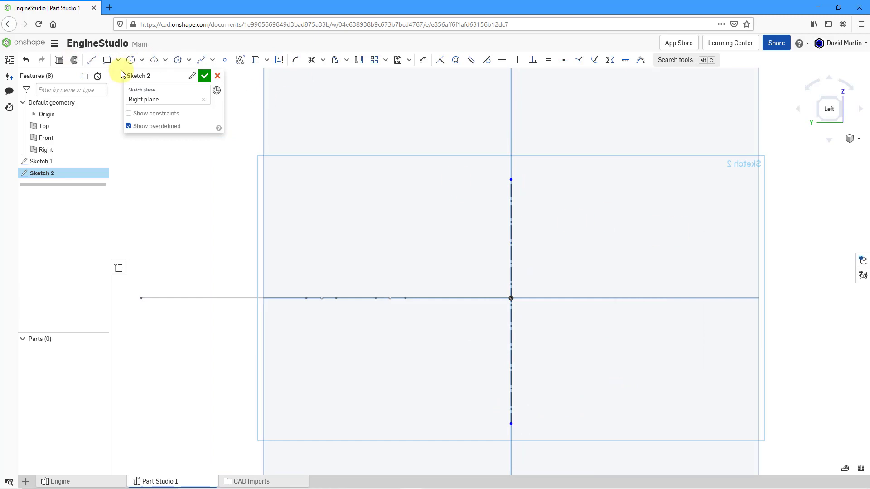
Draw the top flange, web and lower flange on the right side
left_click(91, 60)
left_click(443, 233)
left_click(580, 233)
left_click(580, 256)
left_click(530, 257)
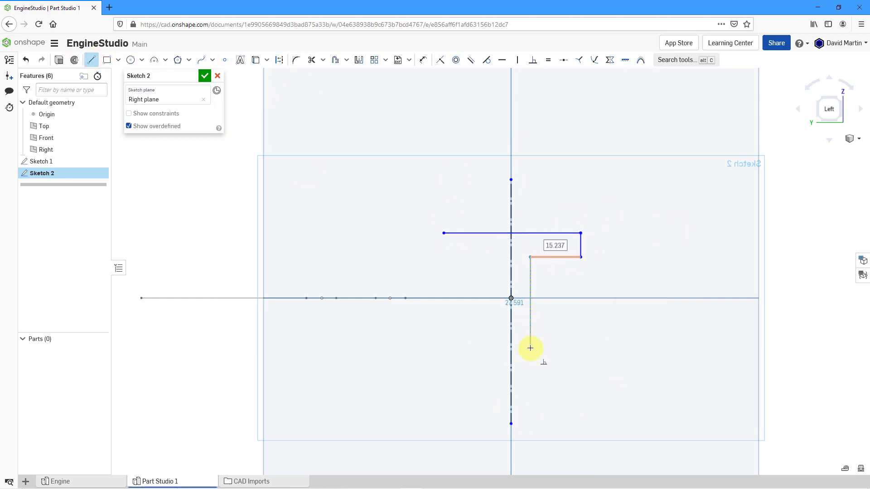
left_click(530, 348)
left_click(581, 348)
left_click(581, 372)
Complete the left side to close the I-beam outline and exit line drawing
left_click(441, 371)
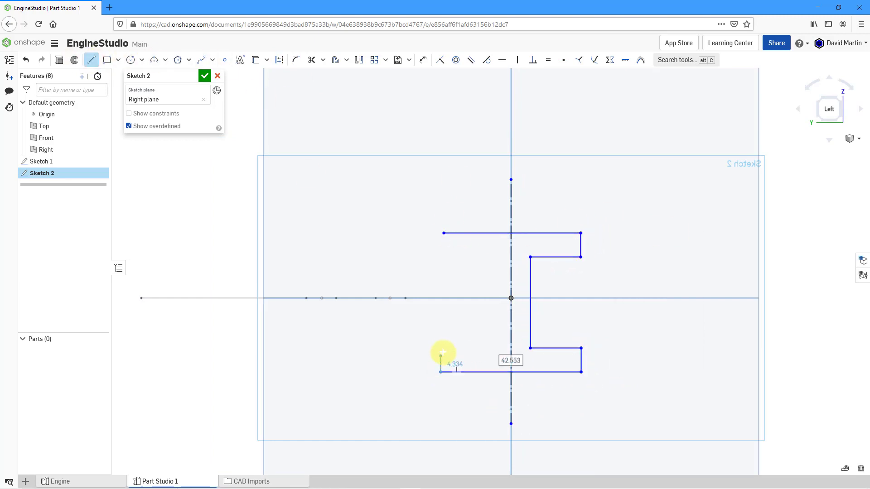
left_click(440, 348)
left_click(492, 348)
left_click(492, 256)
left_click(444, 257)
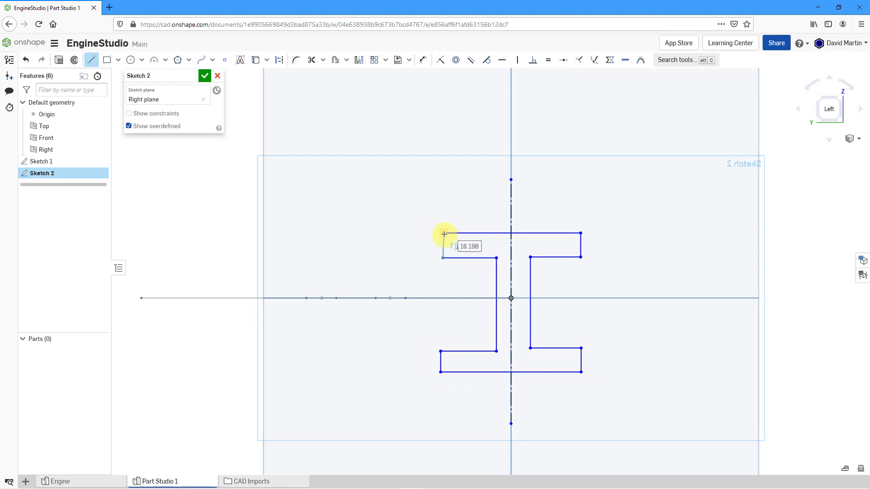
left_click(443, 232)
right_click(479, 213)
left_click(498, 219)
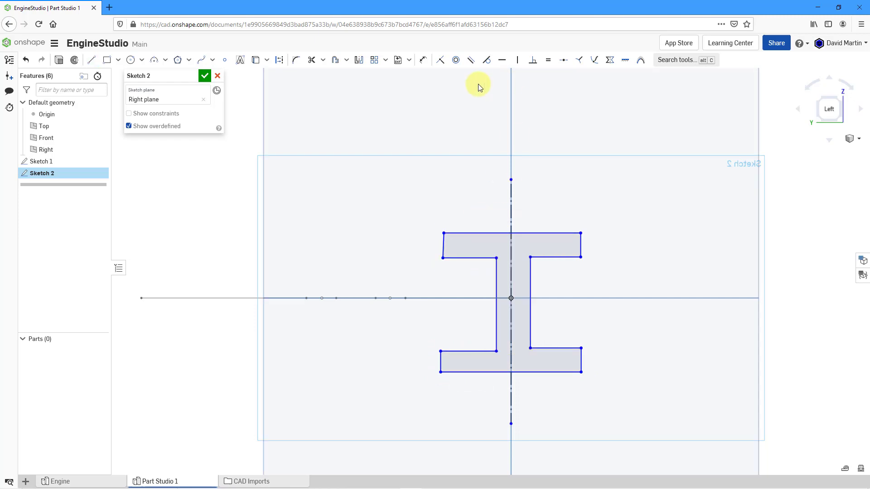
Make flange corners, web sides and bottom edge symmetric about the vertical centerline
left_click(609, 60)
left_click(581, 233)
left_click(511, 210)
left_click(529, 257)
left_click(496, 257)
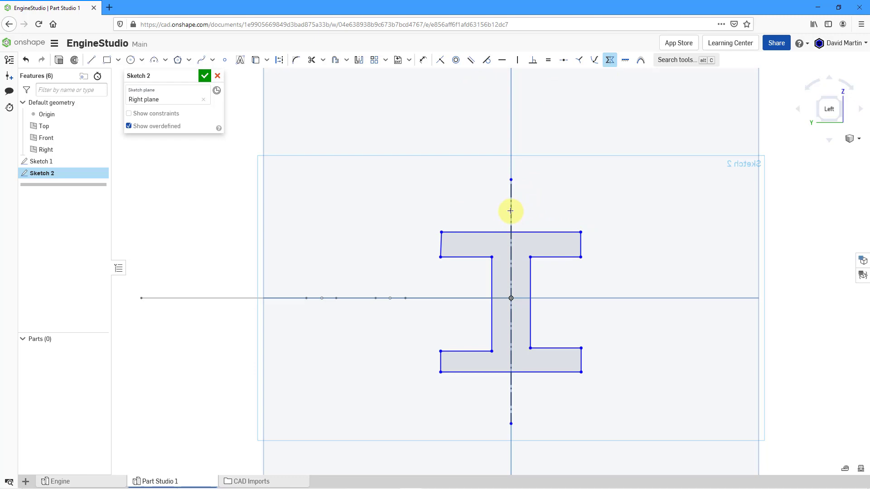
left_click(511, 210)
left_click(441, 351)
left_click(581, 348)
left_click(510, 344)
left_click(566, 372)
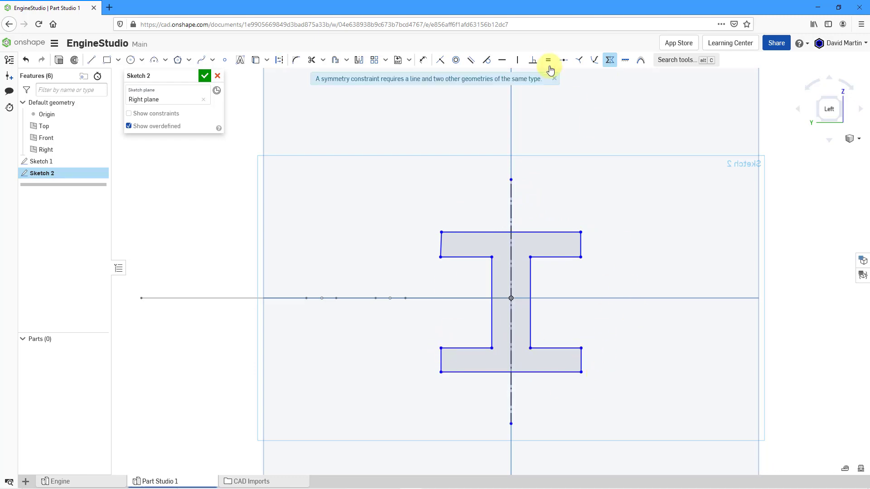
Make the upper and lower flange edges equal and the left flange end vertical
left_click(548, 59)
left_click(581, 245)
left_click(580, 362)
key("v")
left_click(441, 245)
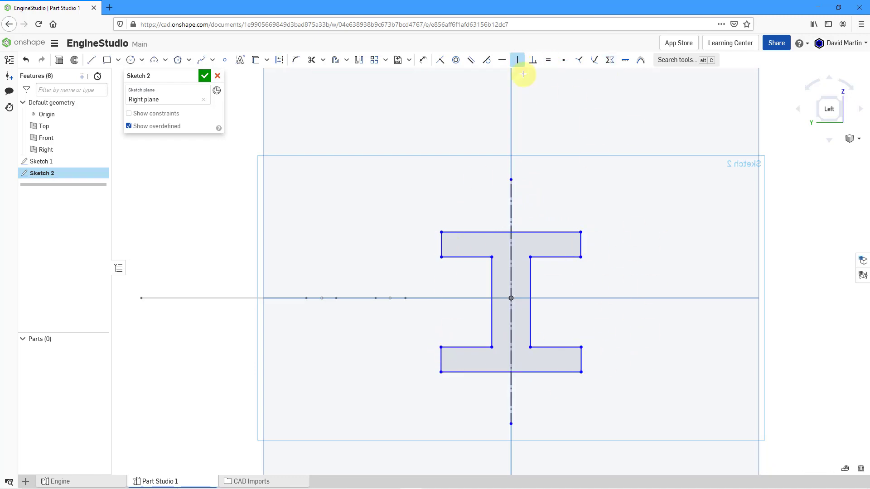
Dimension the top flange width, the 1.5 web width and 2 flange thickness
key("u")
left_click(545, 199)
key("Return")
left_click(492, 290)
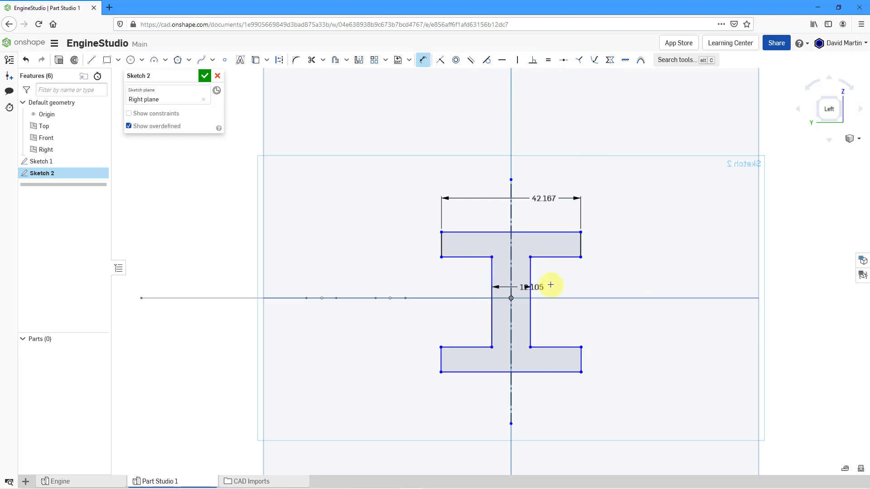
left_click(550, 285)
type("1.5")
key("Return")
left_click(581, 245)
left_click(635, 245)
type("2")
key("Return")
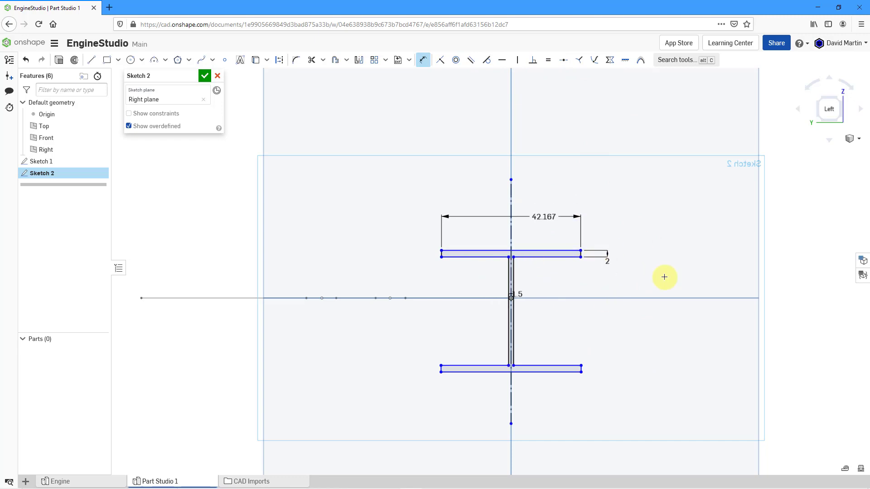
Add a 12 overall height dimension, then undo it
left_click(575, 372)
left_click(562, 250)
left_click(665, 340)
type("12")
key("Return")
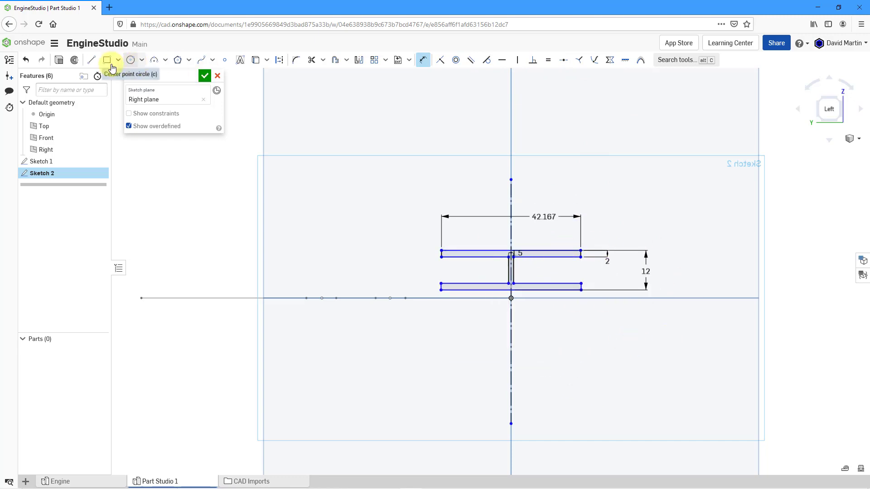
key("ctrl+z")
Draw a horizontal centerline and make the flanges symmetric about it
left_click(91, 60)
left_click(422, 298)
left_click(613, 298)
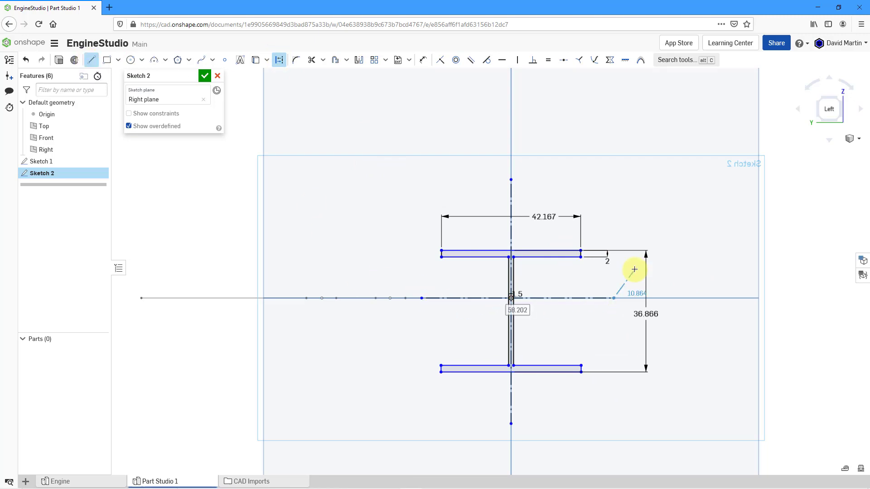
key("y")
left_click(582, 250)
left_click(575, 372)
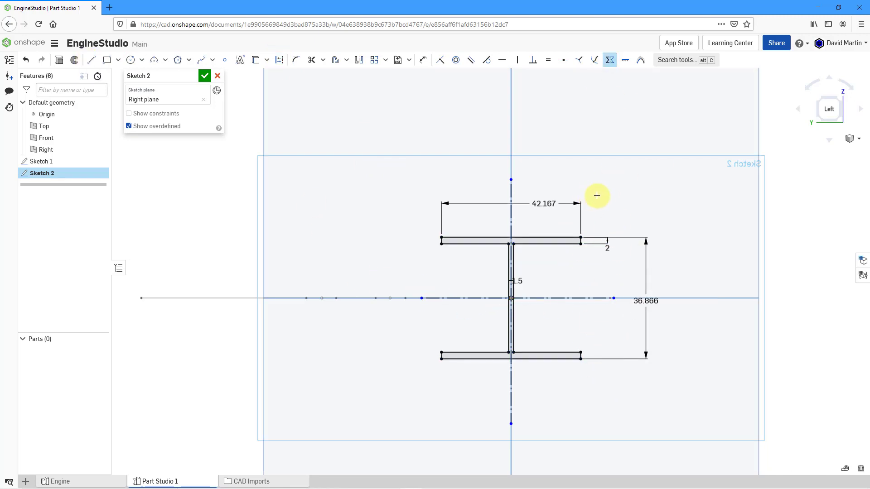
Set the overall height to 12 and flange width to 12
double_click(653, 300)
type("12")
key("Return")
double_click(569, 252)
type("12")
key("Return")
right_click_drag(552, 243, 512, 268)
Hide the default planes, fit the view and accept Sketch 2
key("p")
key("f")
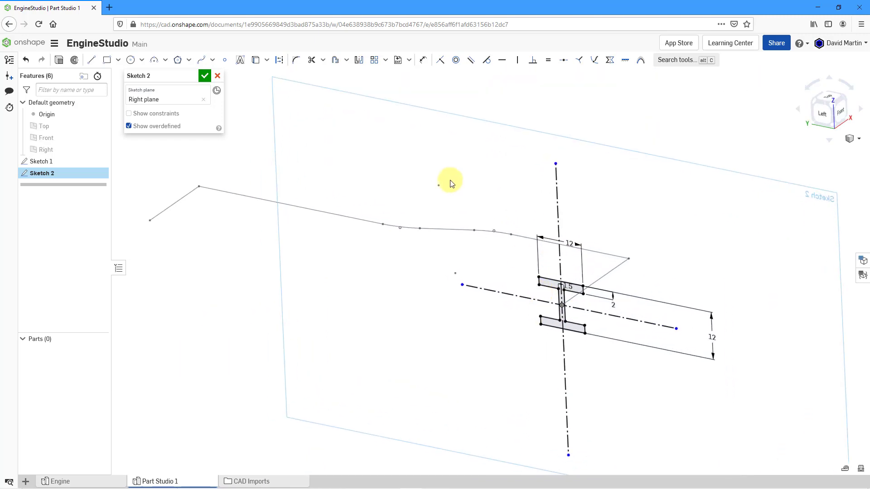
left_click(204, 77)
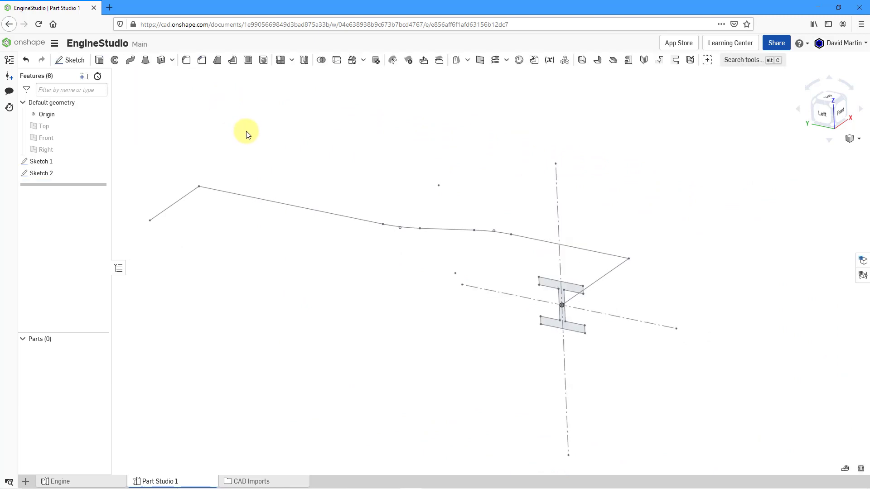
Start Sweep 1 using Sketch 2's I-beam region as the profile
left_click(130, 61)
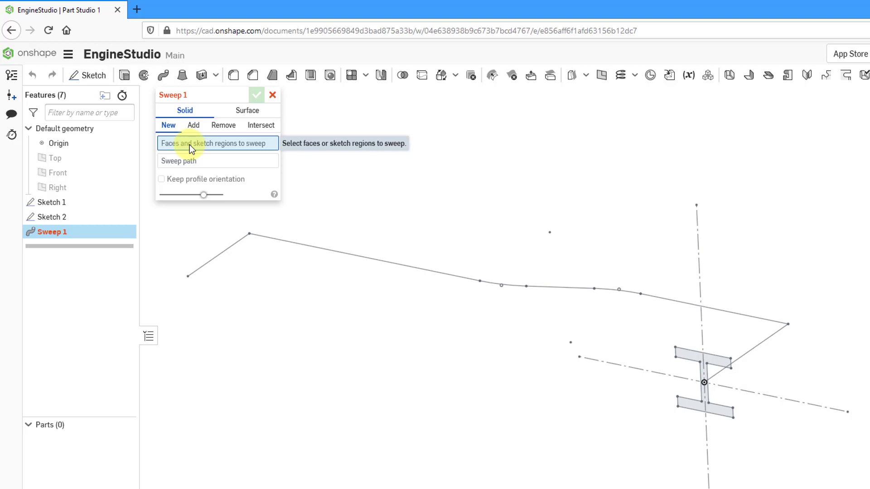
left_click(699, 409)
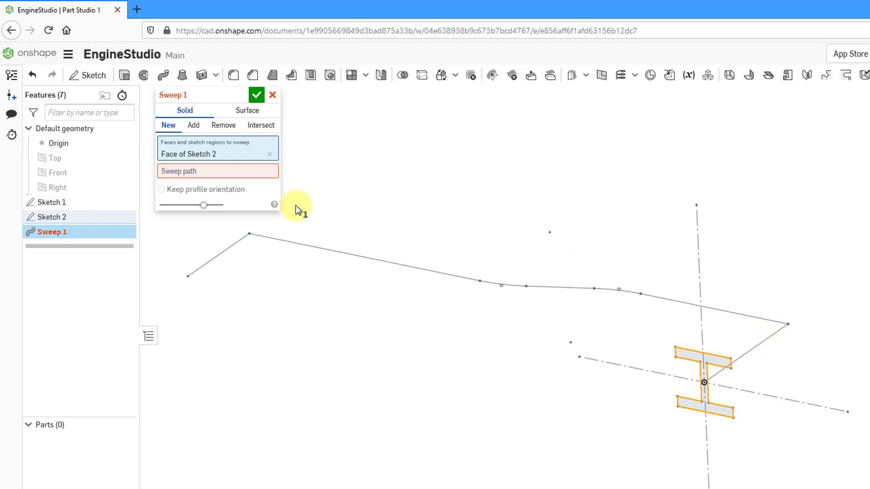
left_click(200, 175)
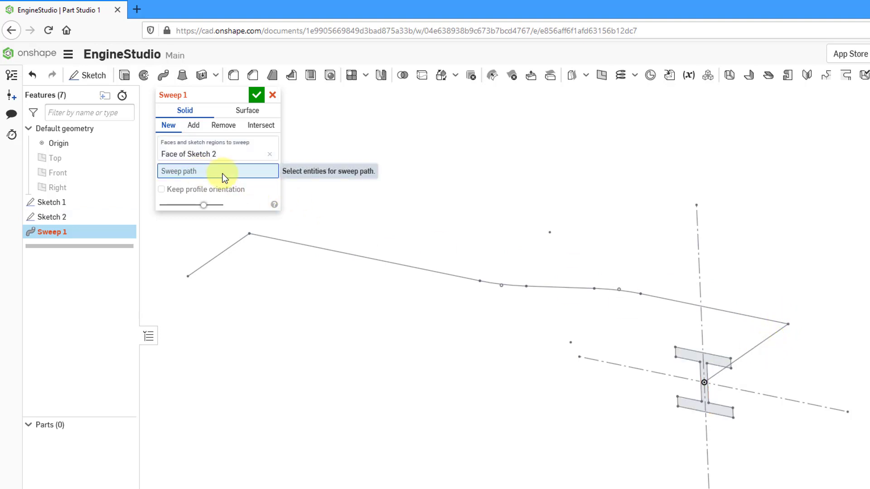
Add the Sketch 1 path segments, including the curved fillet and long line, to the sweep path
left_click(762, 342)
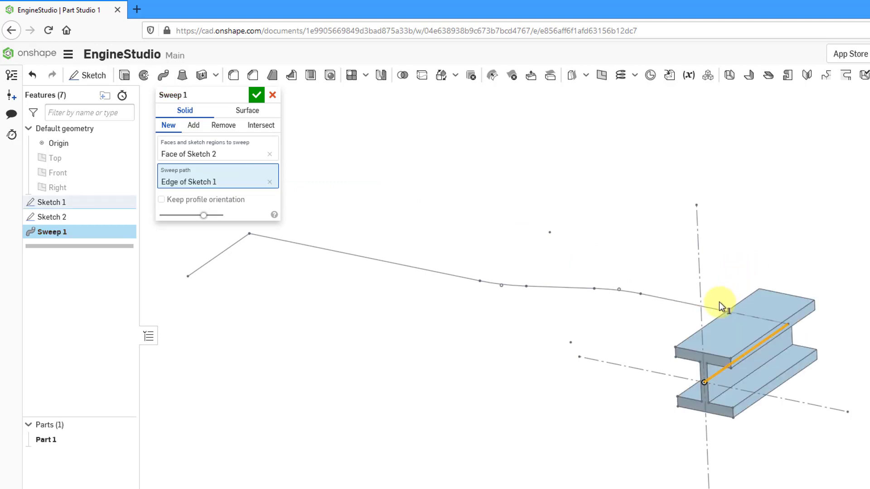
left_click(716, 308)
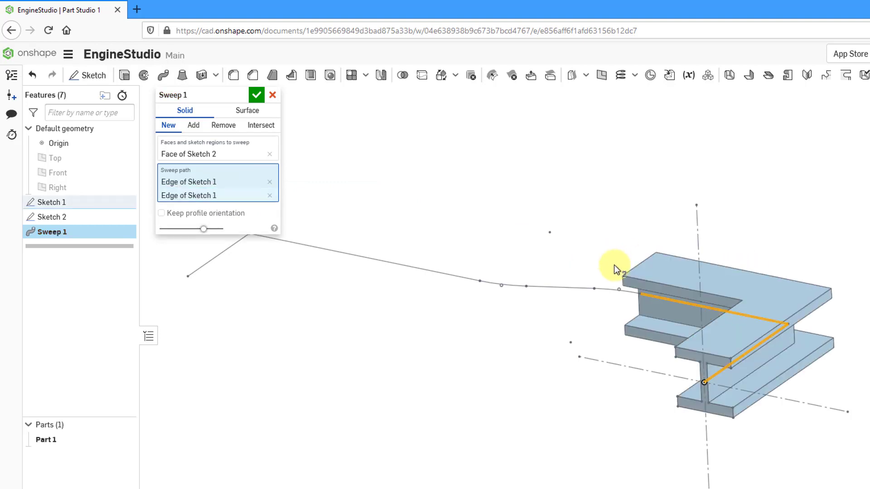
left_click(622, 292)
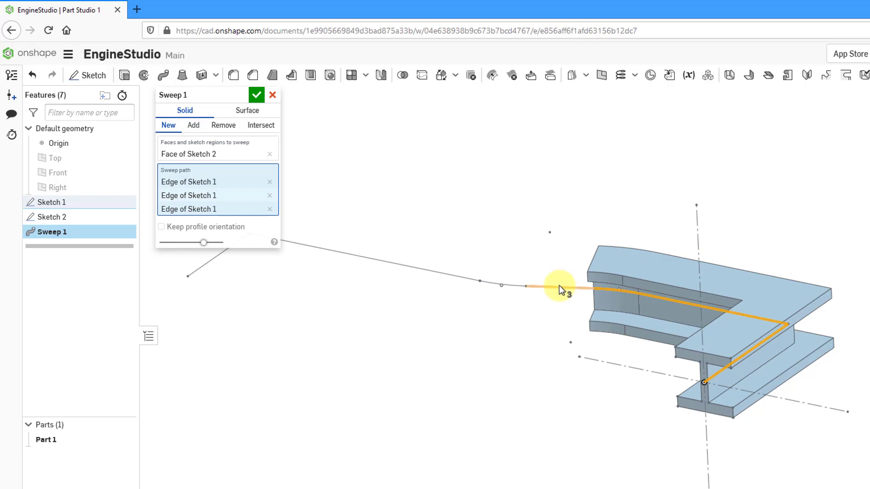
left_click(559, 285)
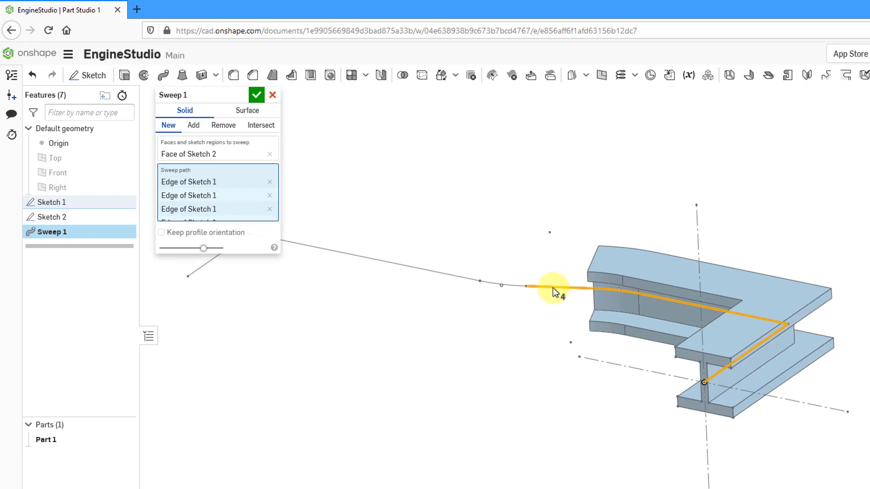
left_click(429, 267)
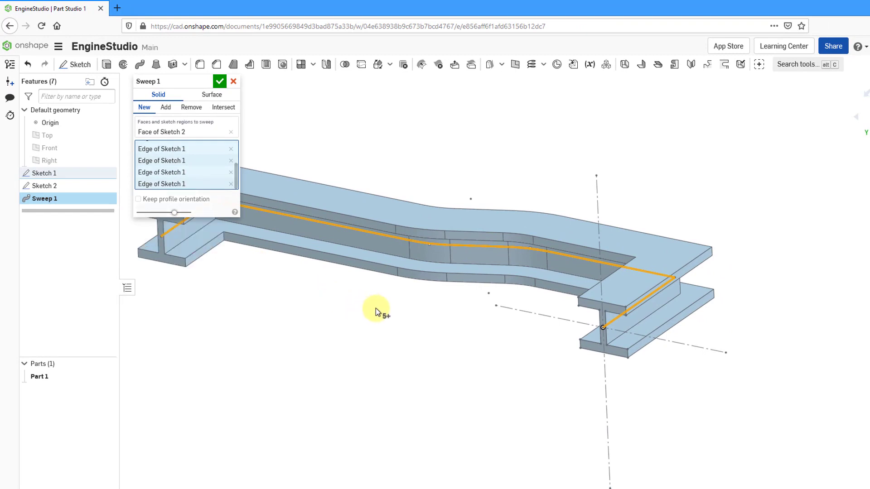
middle_click_drag(376, 308, 514, 334)
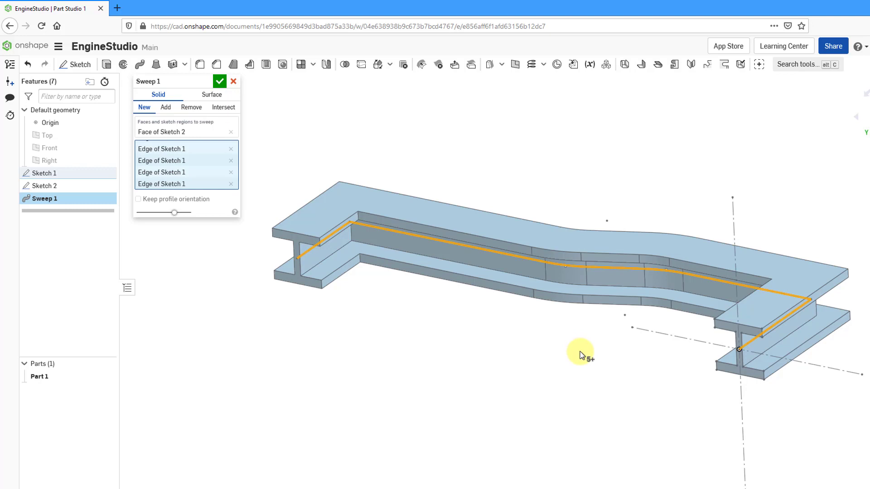
right_click_drag(579, 352, 556, 365)
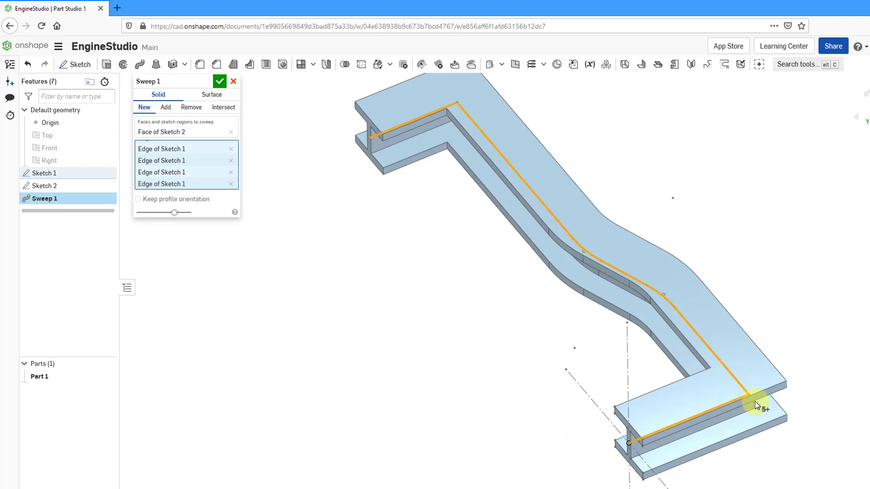
mouse_move(739, 384)
right_mouse_down()
mouse_move(757, 385)
mouse_move(764, 397)
mouse_move(759, 386)
mouse_move(745, 395)
right_mouse_up()
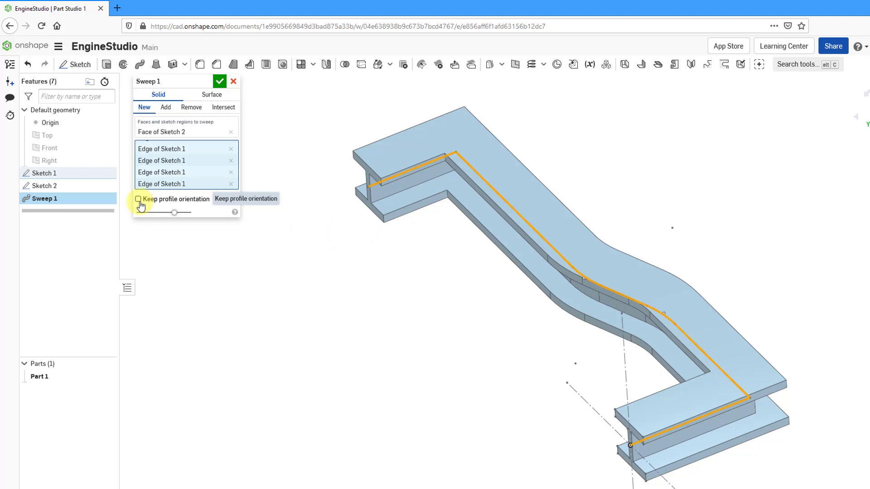
left_click(139, 200)
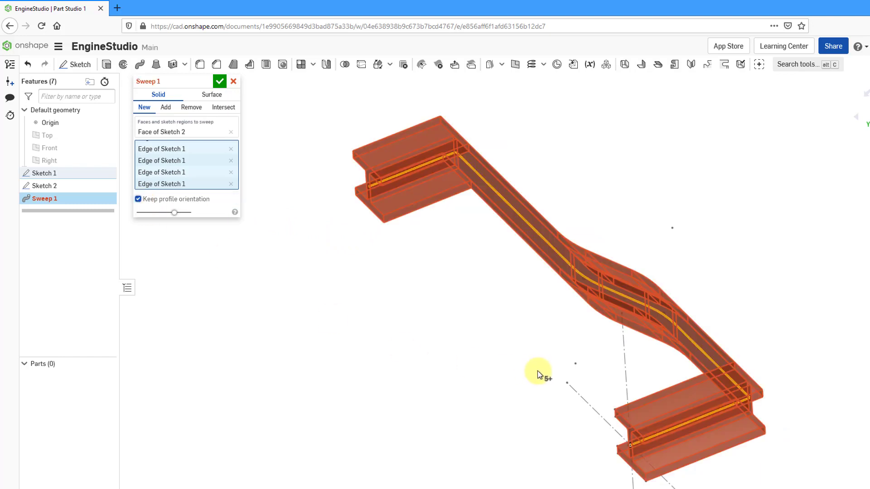
right_click_drag(521, 311, 498, 285)
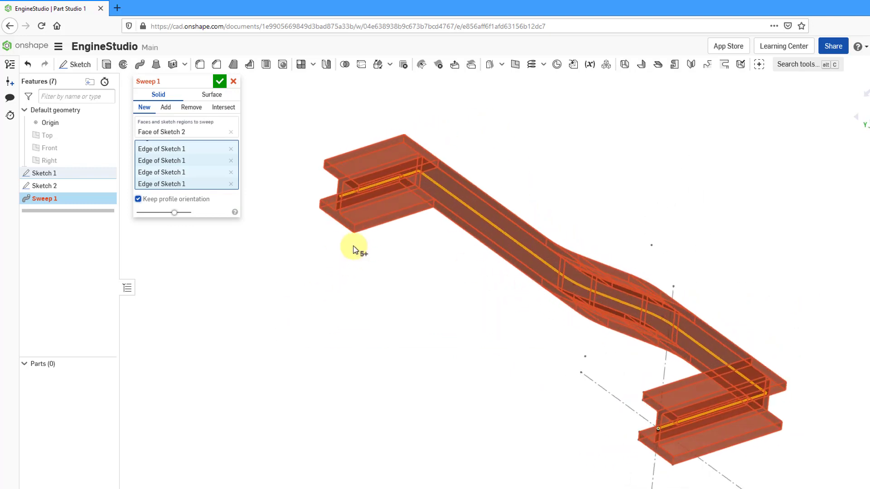
left_click(139, 199)
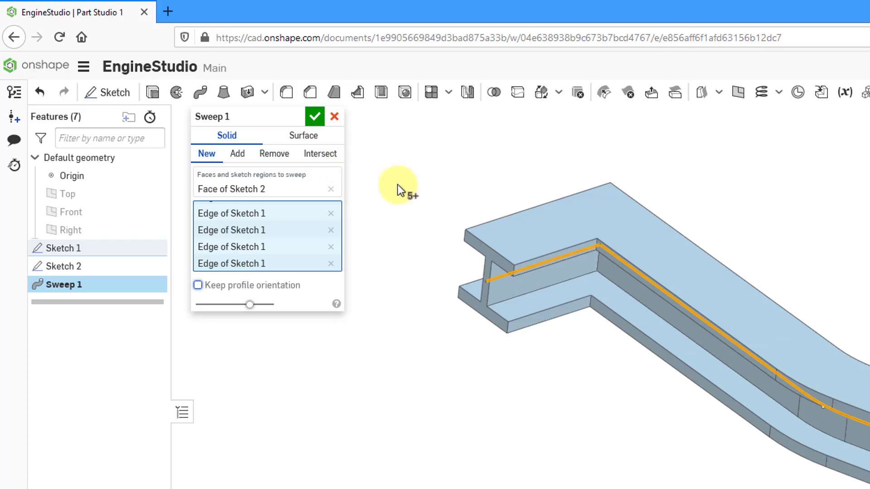
mouse_move(544, 189)
middle_mouse_down()
mouse_move(523, 183)
mouse_move(540, 173)
mouse_move(544, 186)
middle_mouse_up()
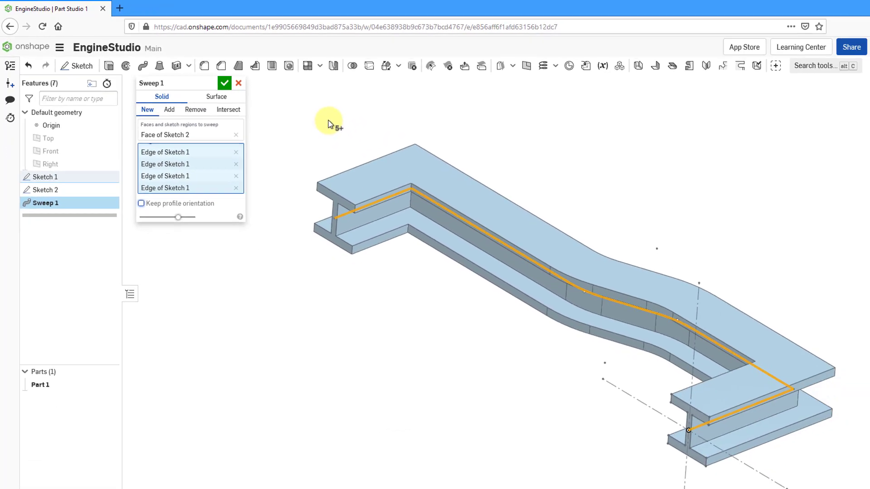
Accept Sweep 1 to create the solid I-beam as Part 1 along the filleted path
left_click(204, 76)
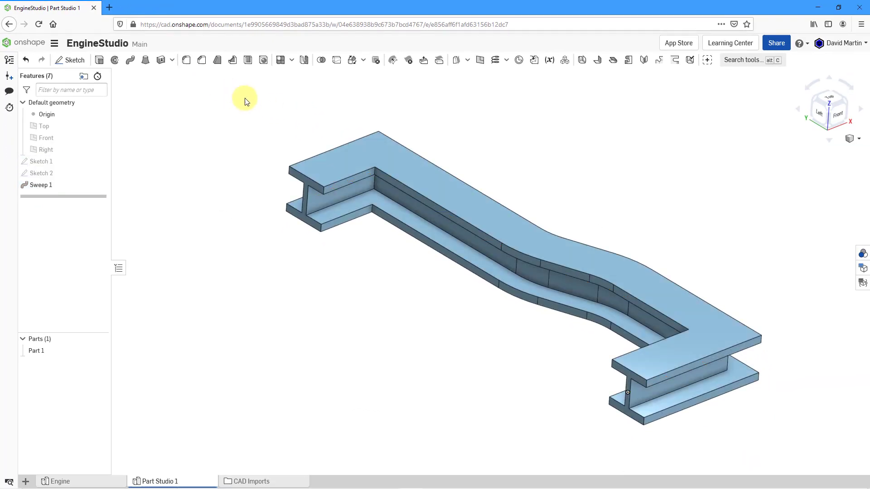